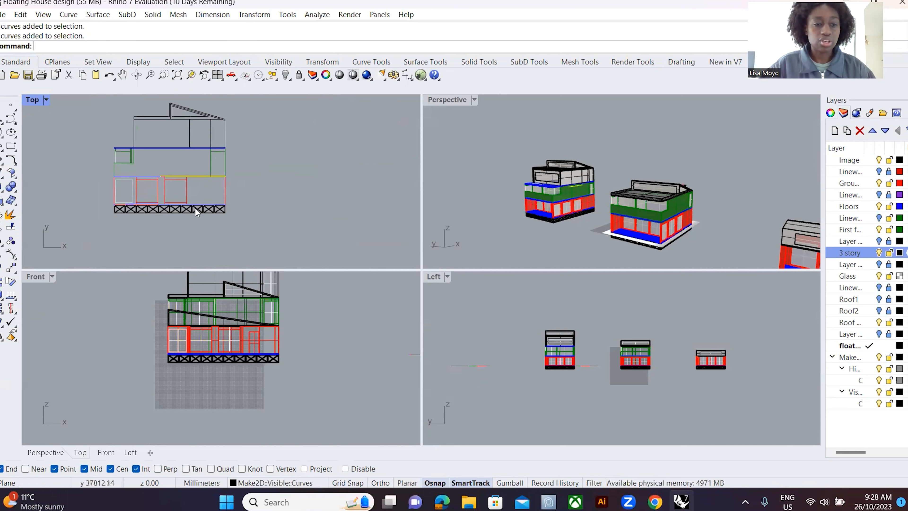
Step: Deselect the highlighted floor line of the 2D house elevation in the Top view
right_drag(195, 209, 244, 243)
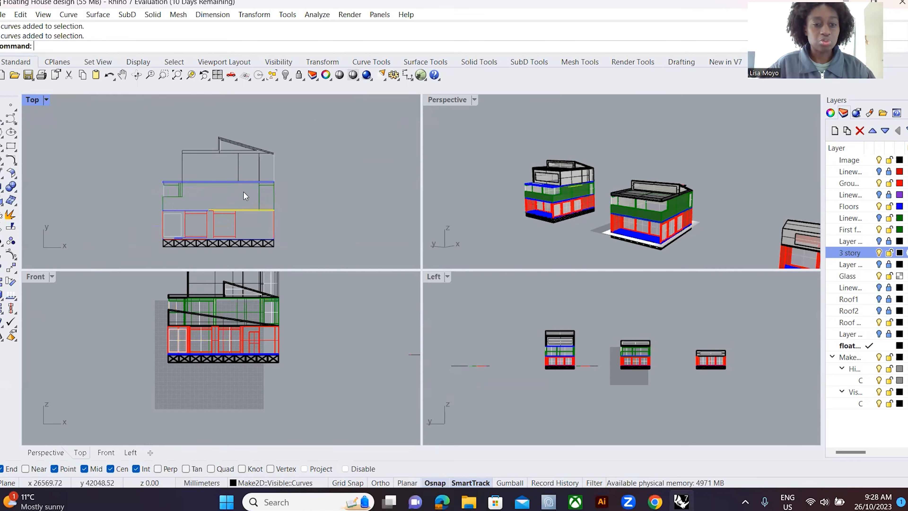
click(295, 173)
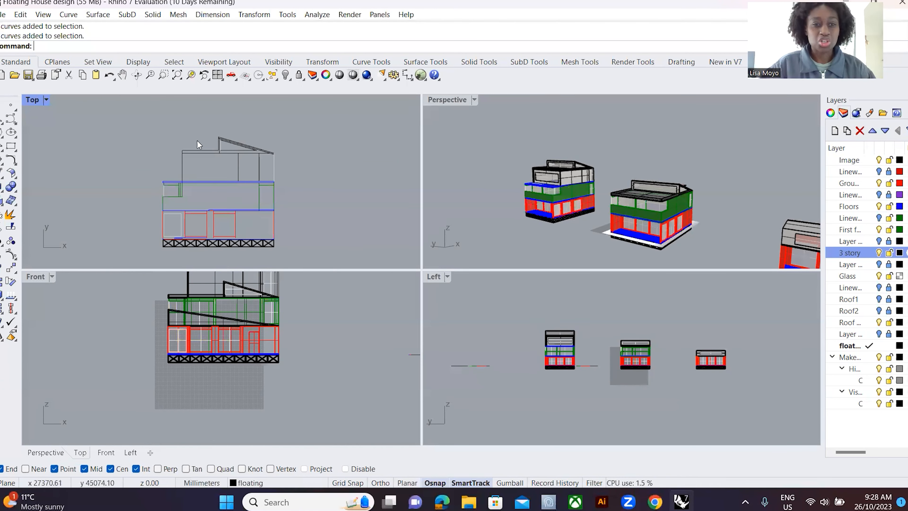
scroll(189, 165, down, 3)
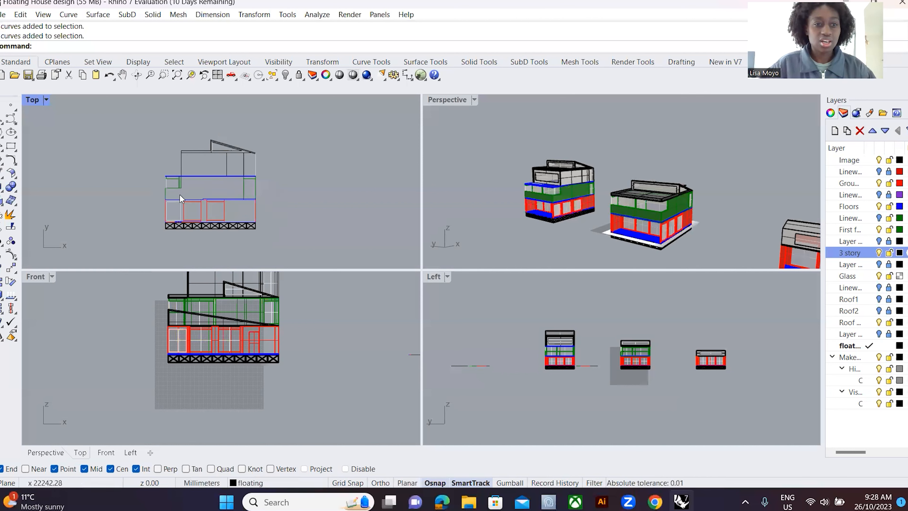
text(Dem)
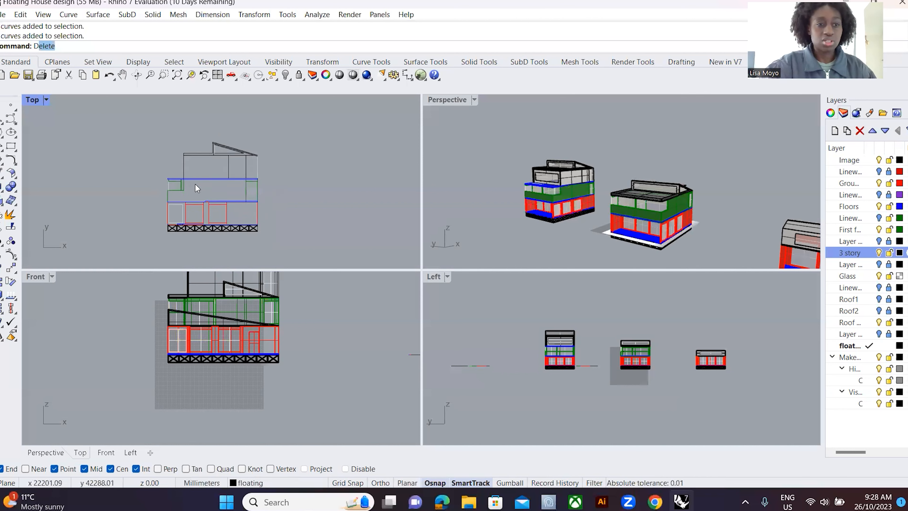
text(i)
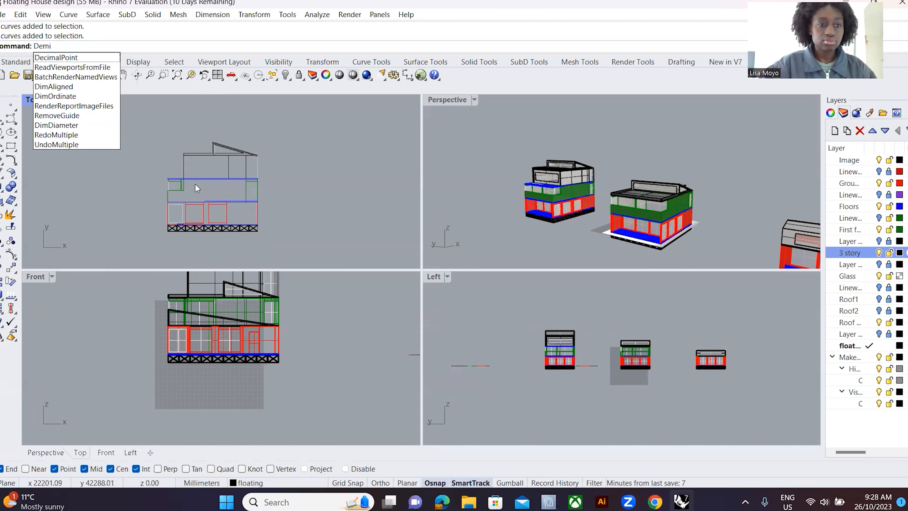
key(BackSpace)
key(BackSpace)
key(BackSpace)
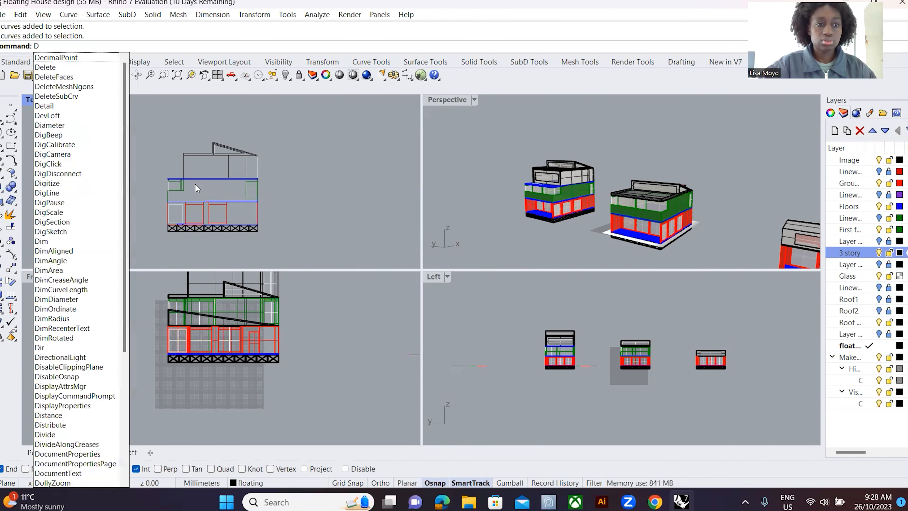
text(Mesi)
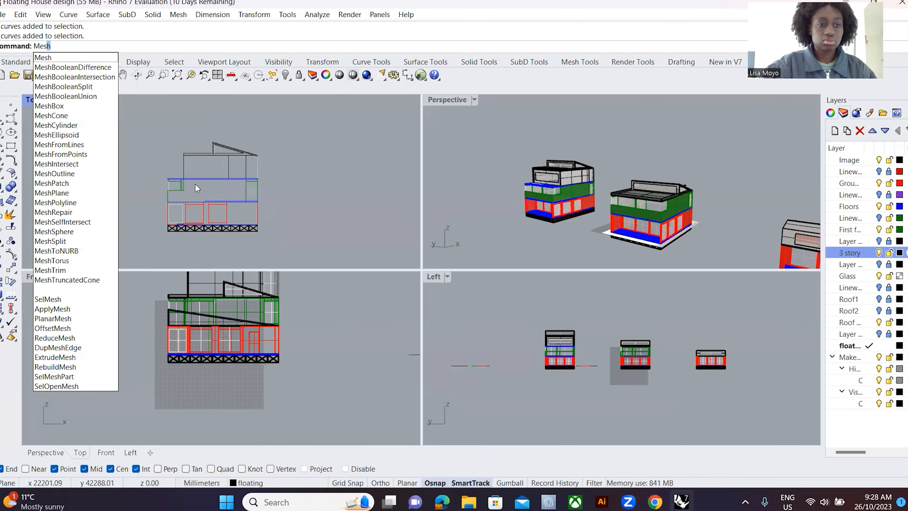
key(BackSpace)
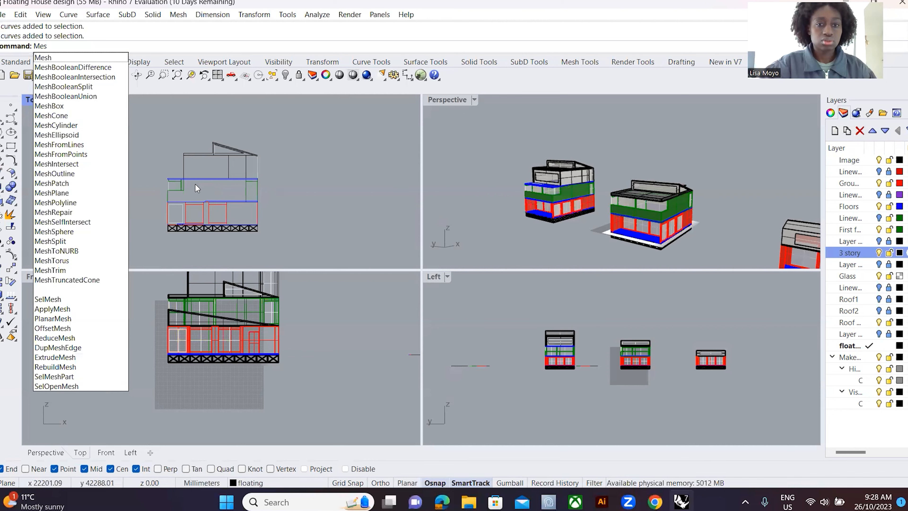
key(BackSpace)
key(BackSpace)
key(BackSpace)
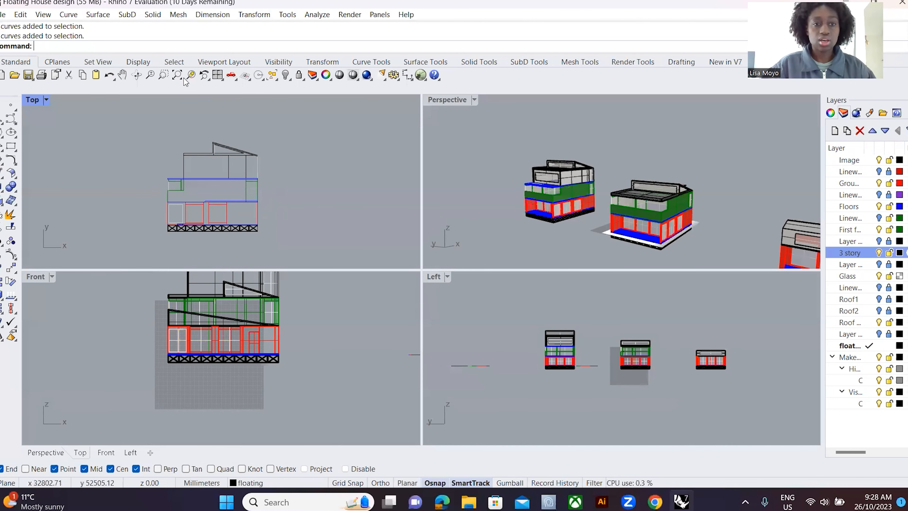
Step: Add a vertical linear dimension for the height of the cross-braced base, placed beside the elevation's right end
click(407, 75)
scroll(263, 232, up, 16)
click(229, 231)
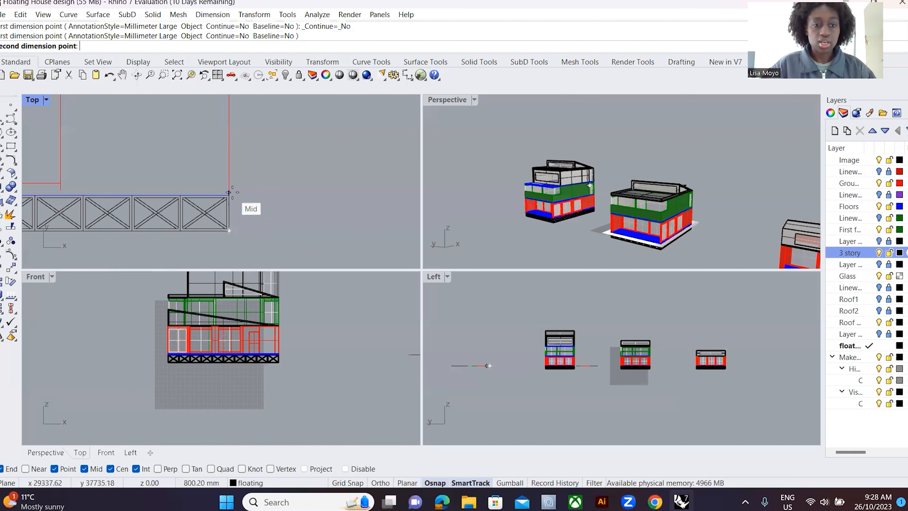
click(230, 195)
scroll(275, 180, down, 3)
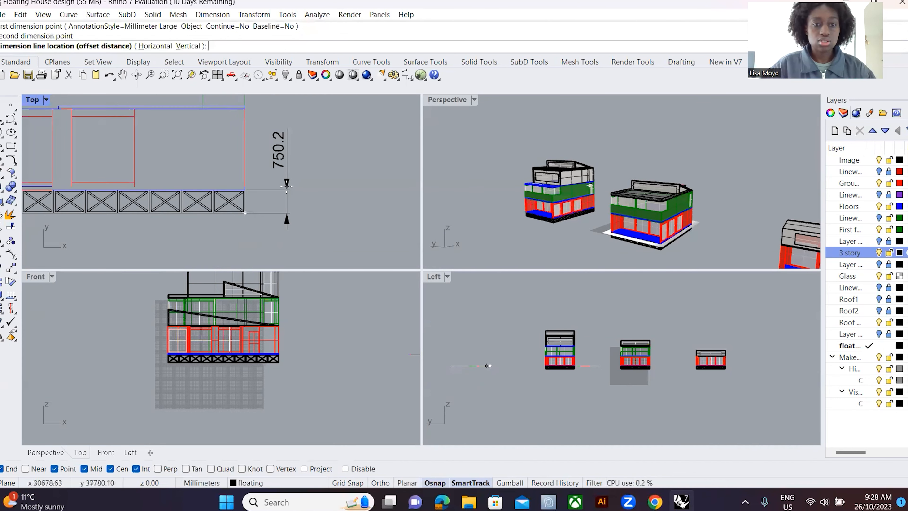
click(287, 179)
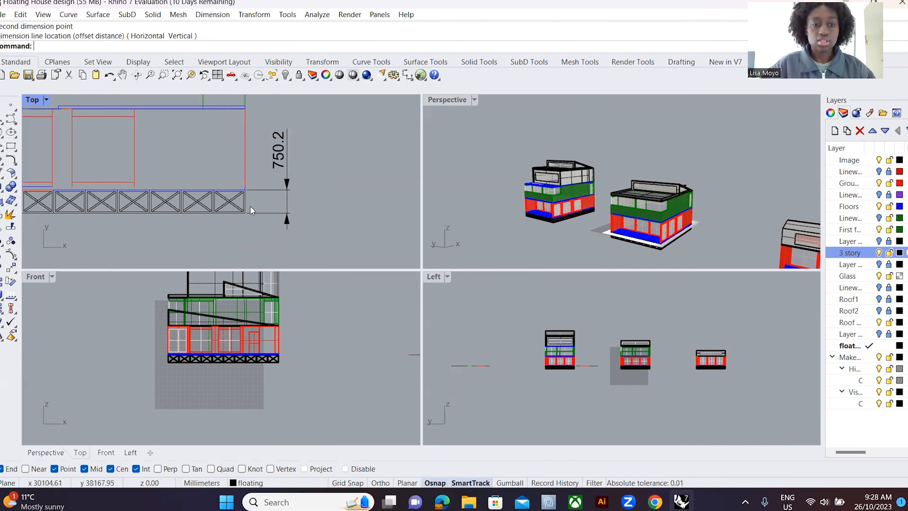
Step: Edit the base-height dimension and set its text height to 1.5 mm
scroll(240, 218, down, 2)
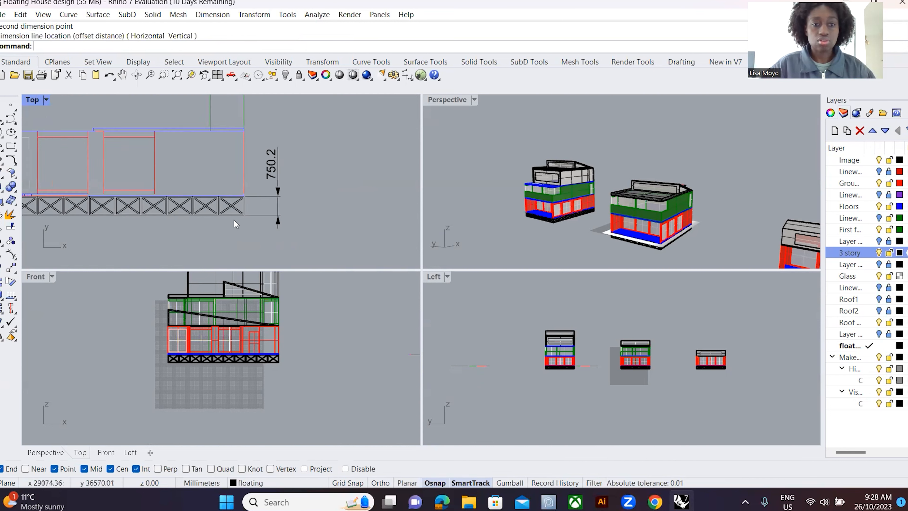
click(275, 203)
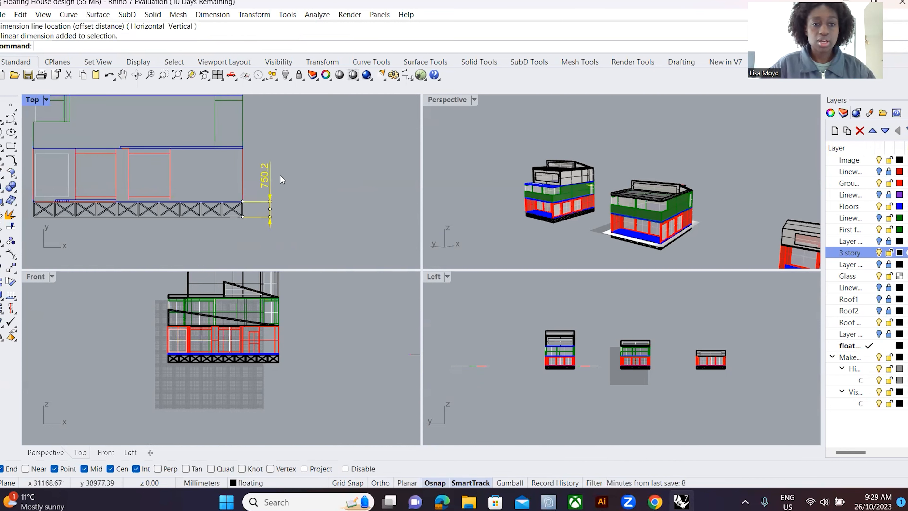
double_click(265, 175)
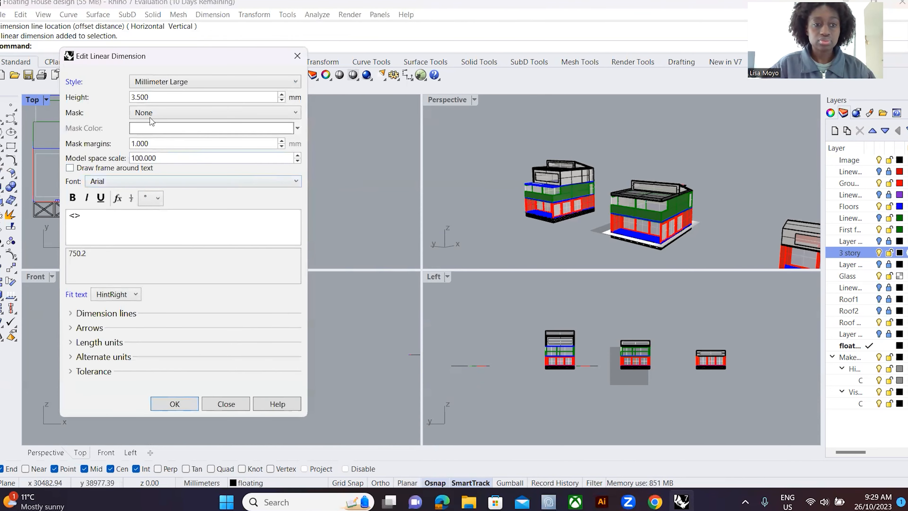
drag(175, 64, 461, 71)
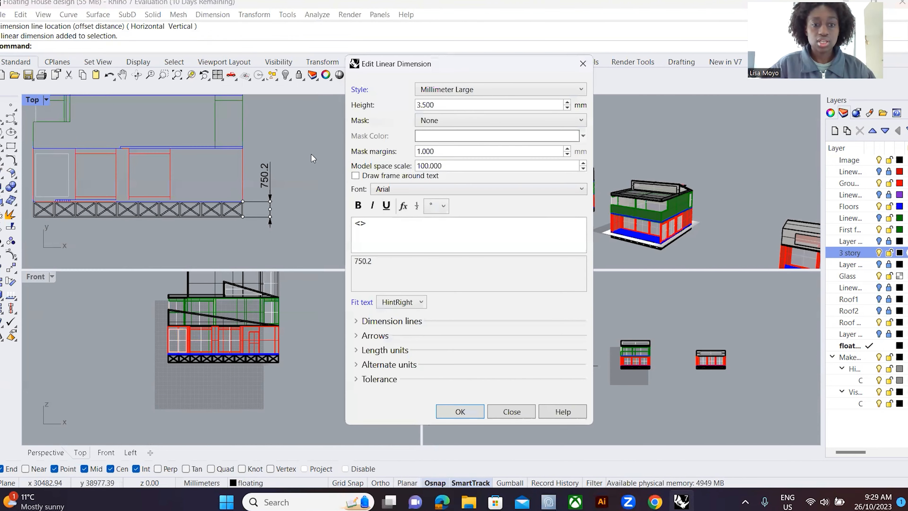
click(480, 92)
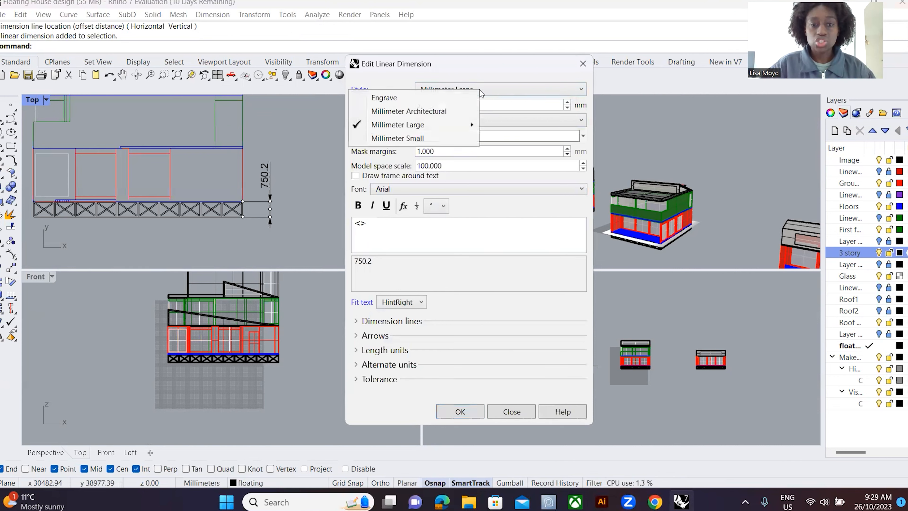
click(541, 189)
click(488, 182)
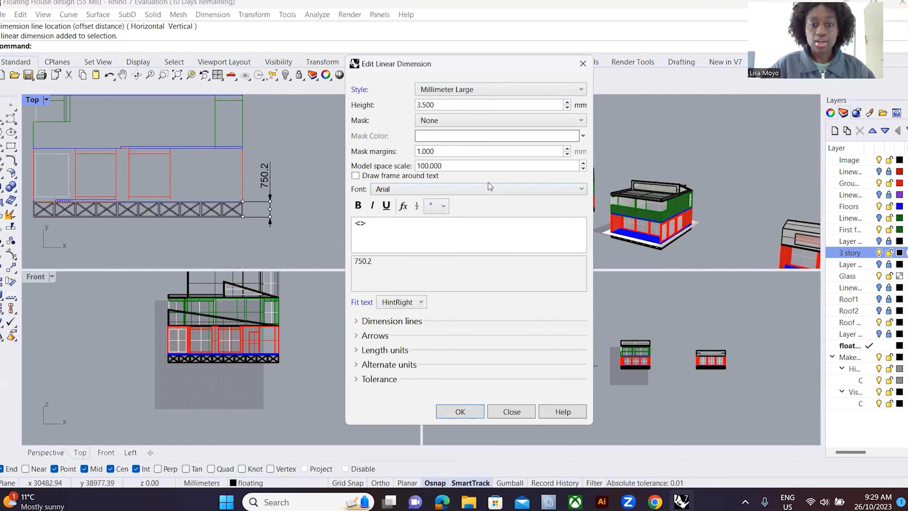
click(567, 108)
click(568, 107)
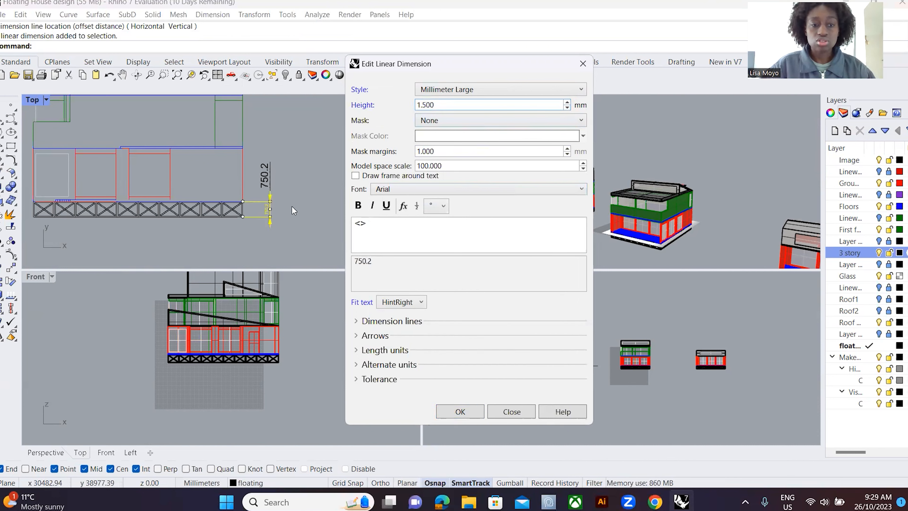
Step: Set the base-height dimension's font to Arial Narrow
click(454, 190)
click(454, 210)
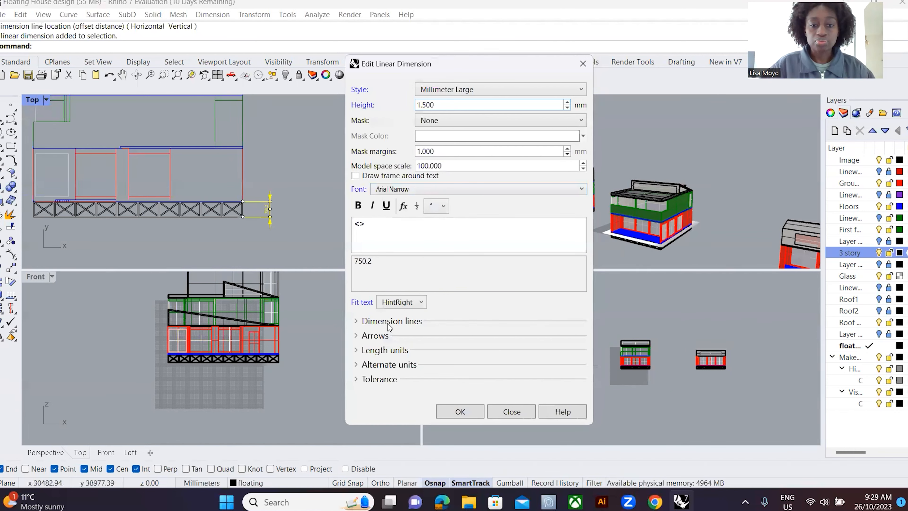
click(448, 153)
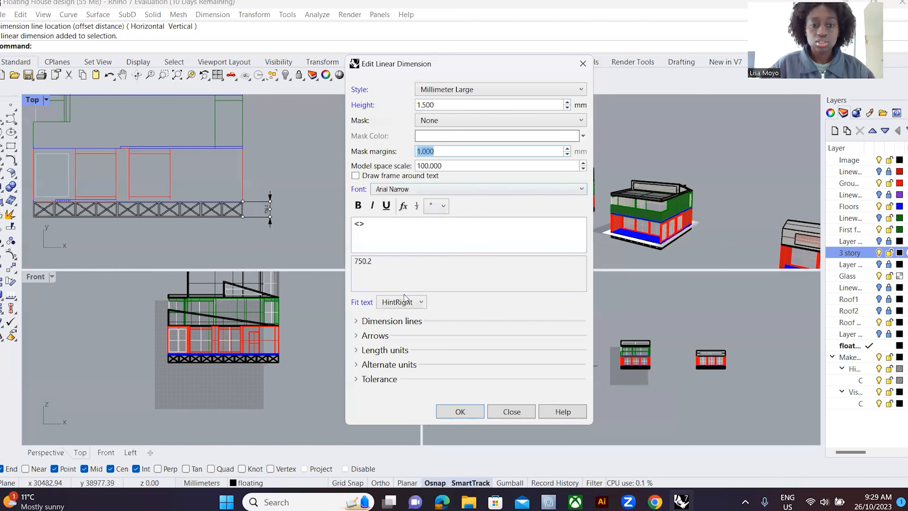
Step: Examine the dimension line and text placement options of the base-height dimension
click(355, 322)
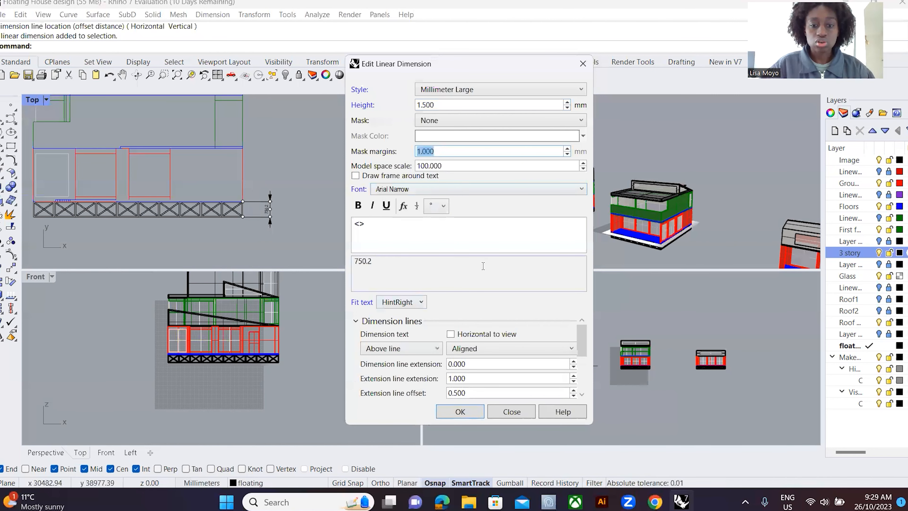
scroll(468, 321, down, 4)
scroll(472, 315, up, 4)
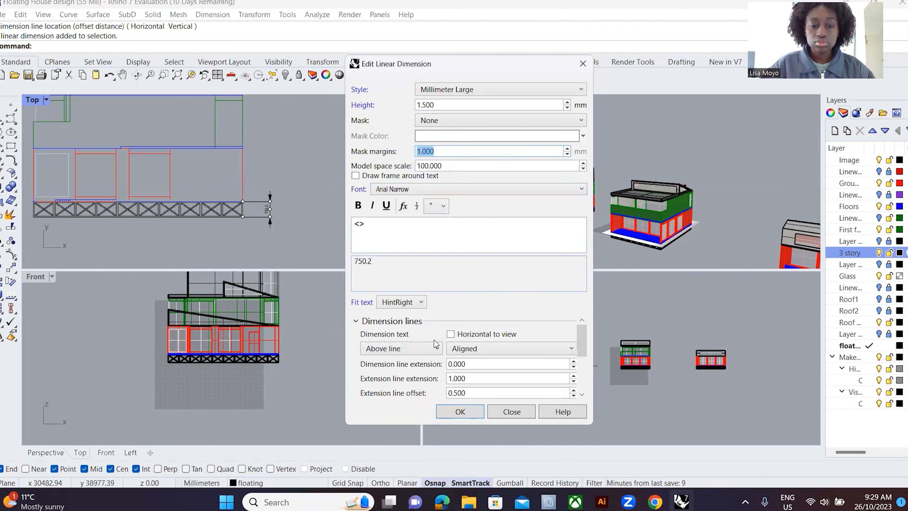
scroll(496, 365, down, 1)
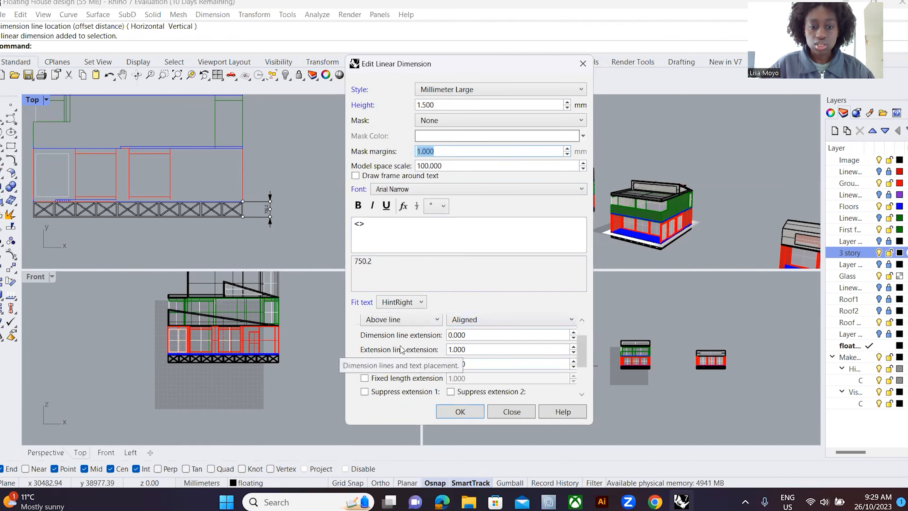
scroll(469, 353, up, 1)
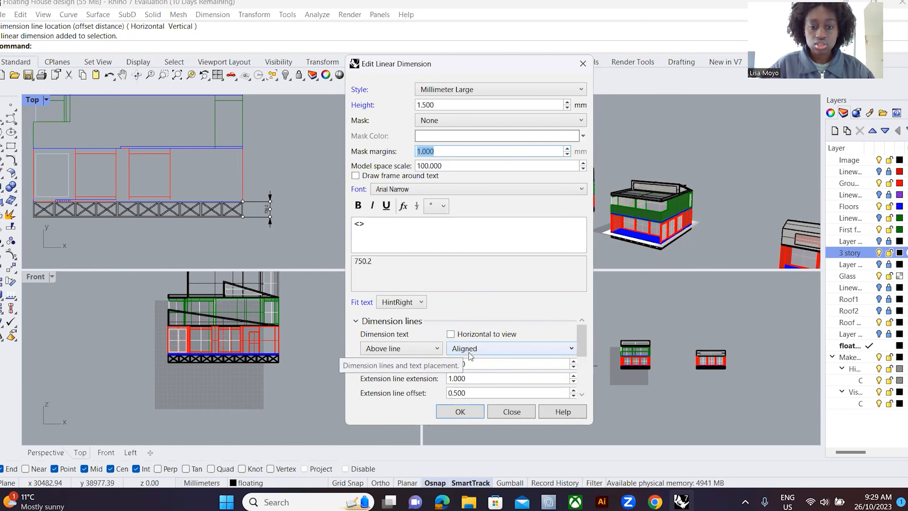
click(413, 348)
click(413, 349)
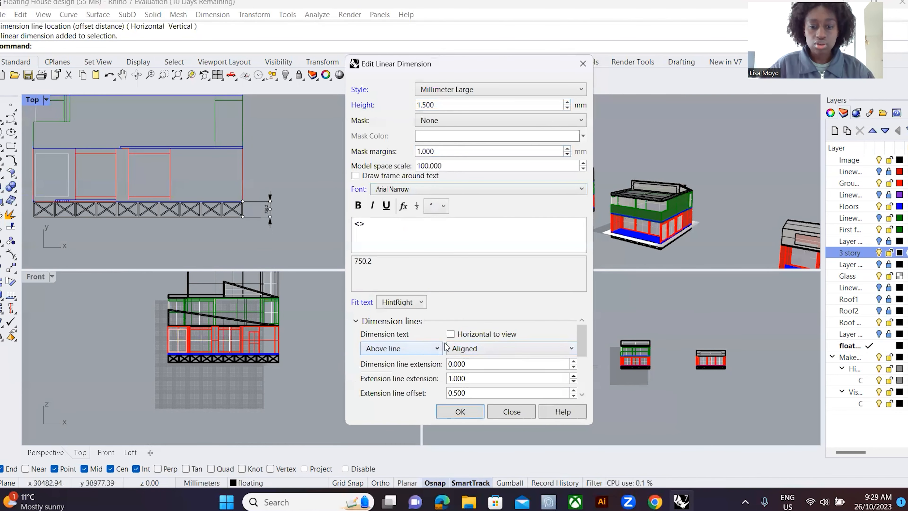
Step: Set both arrowheads of the base-height dimension to Tick and reduce the arrow size
scroll(449, 332, down, 1)
scroll(475, 365, down, 1)
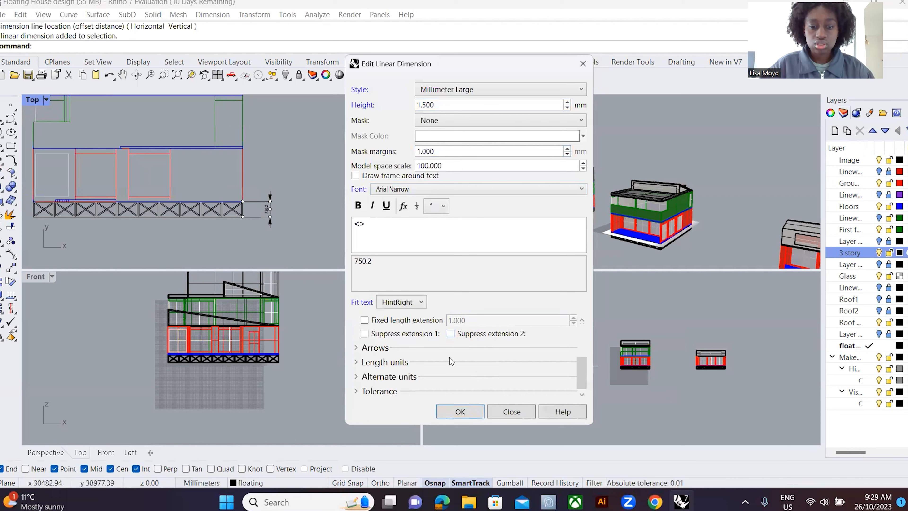
click(392, 348)
click(445, 360)
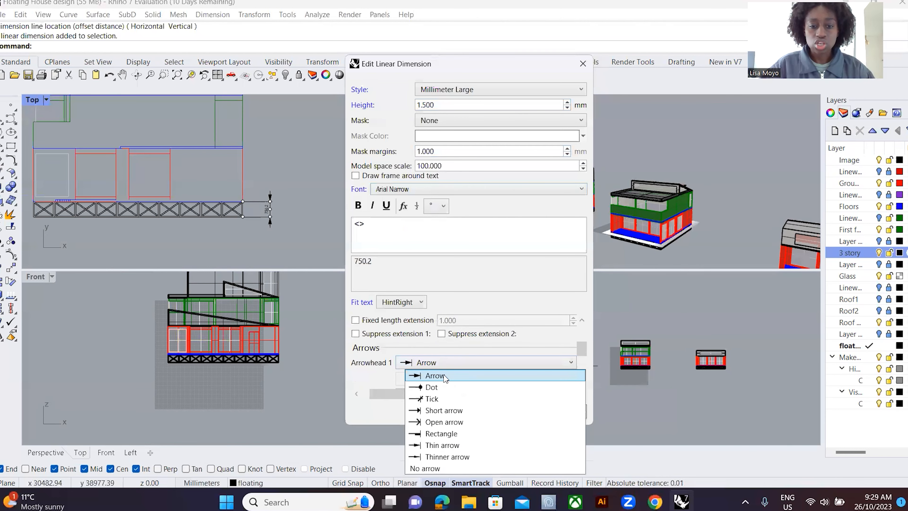
click(437, 399)
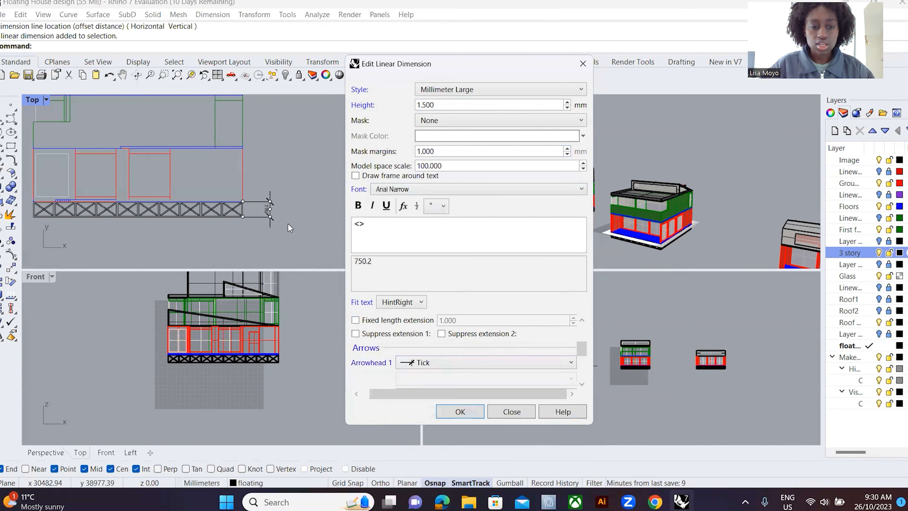
scroll(481, 363, down, 1)
drag(582, 349, 582, 363)
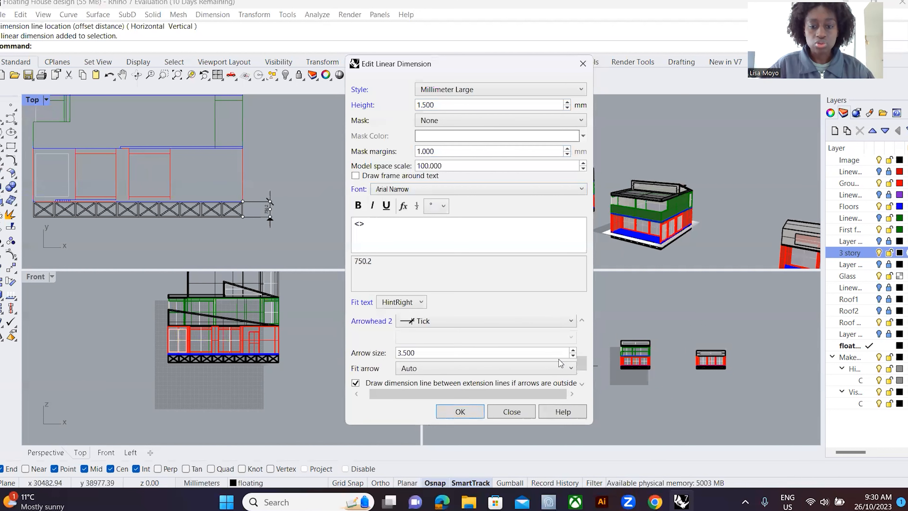
click(573, 358)
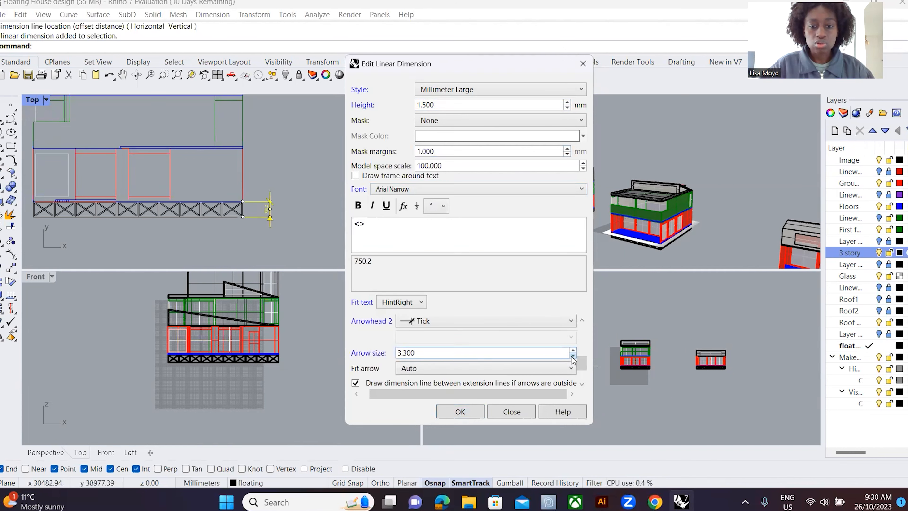
click(573, 357)
Step: Set the linear resolution of the base-height dimension to 1 and review its alternate unit options
click(582, 383)
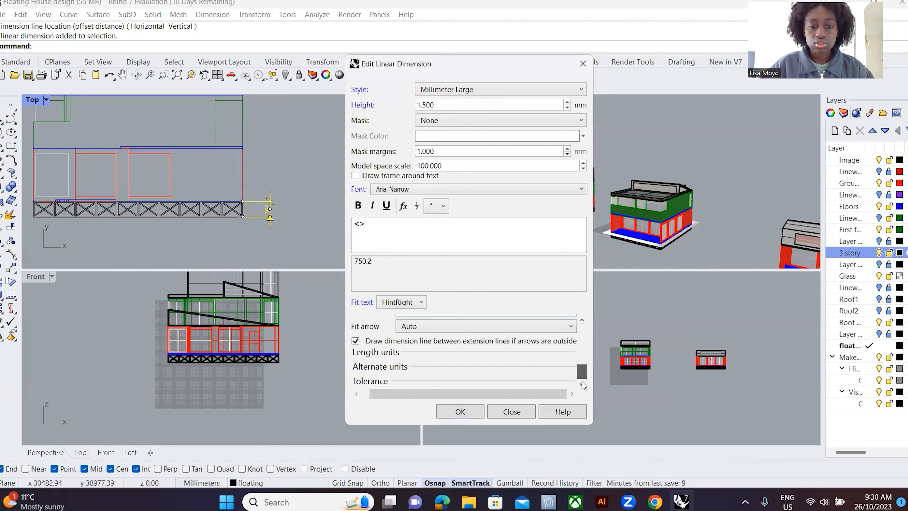
click(385, 353)
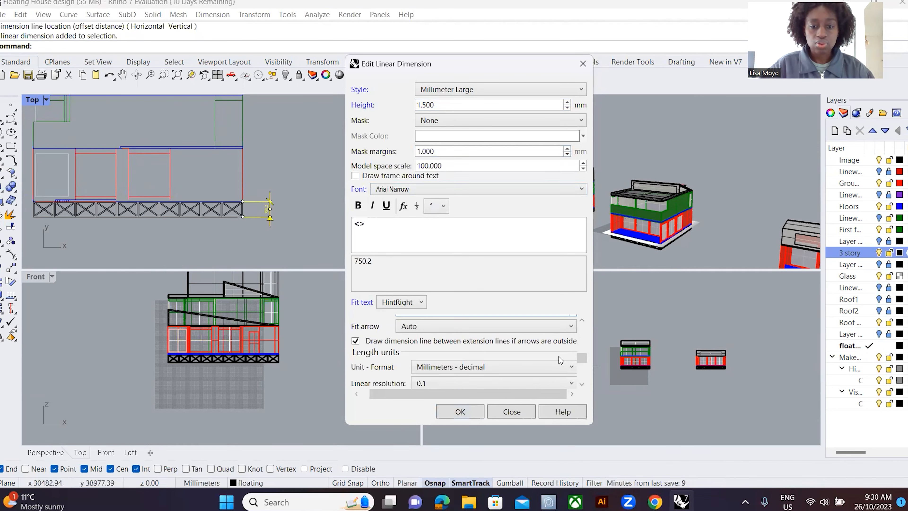
scroll(583, 366, down, 1)
scroll(583, 366, down, 1)
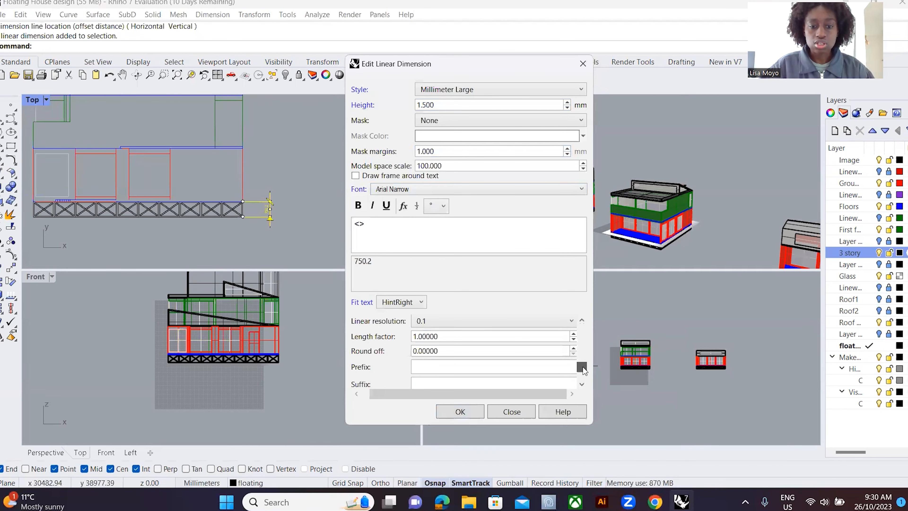
scroll(582, 369, up, 1)
click(453, 336)
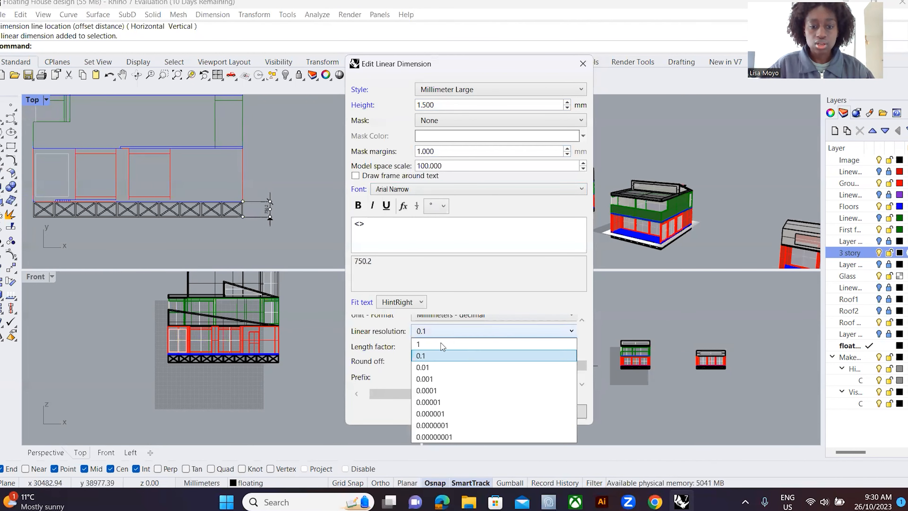
click(453, 343)
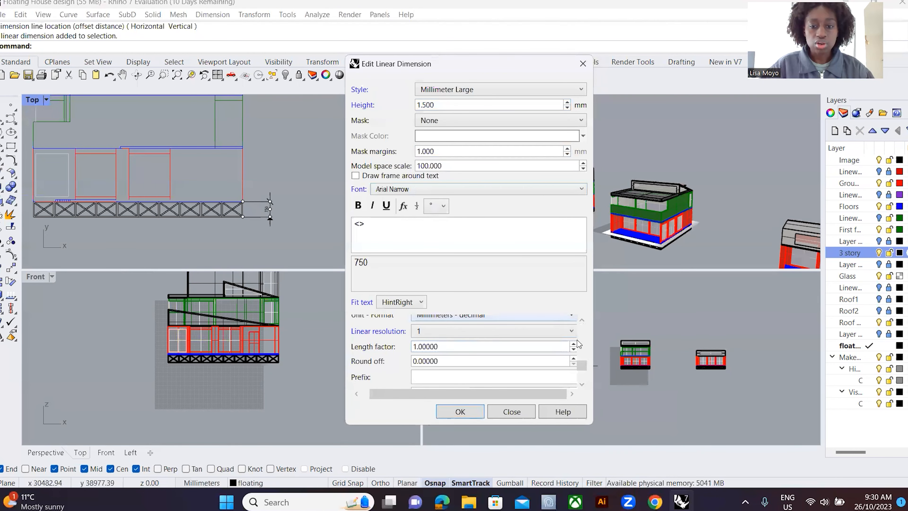
scroll(580, 362, down, 4)
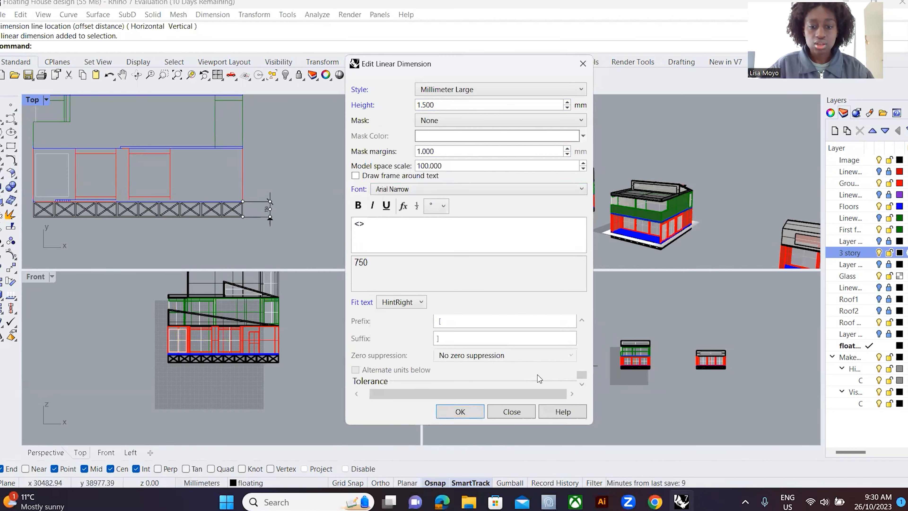
drag(585, 370, 574, 333)
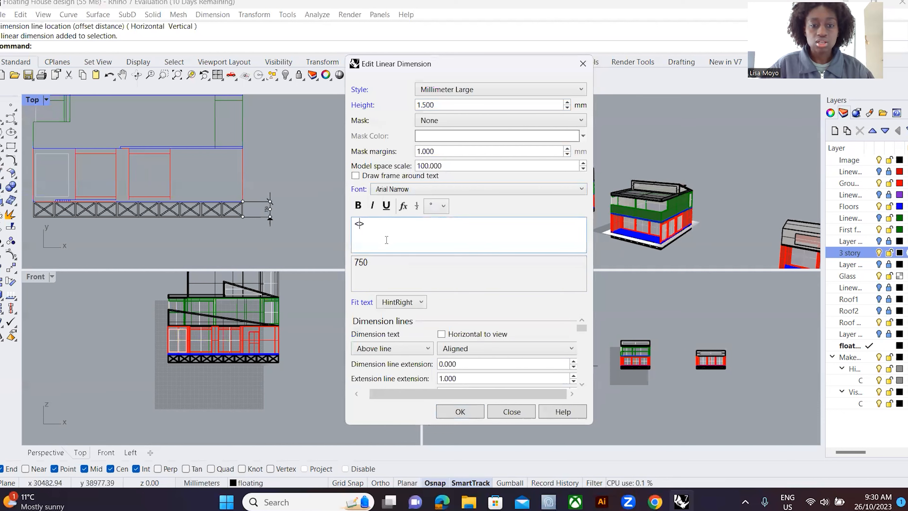
Step: Try custom wording in place of the base-height dimension's measured value and restore the default <> text
text(hhbhbh)
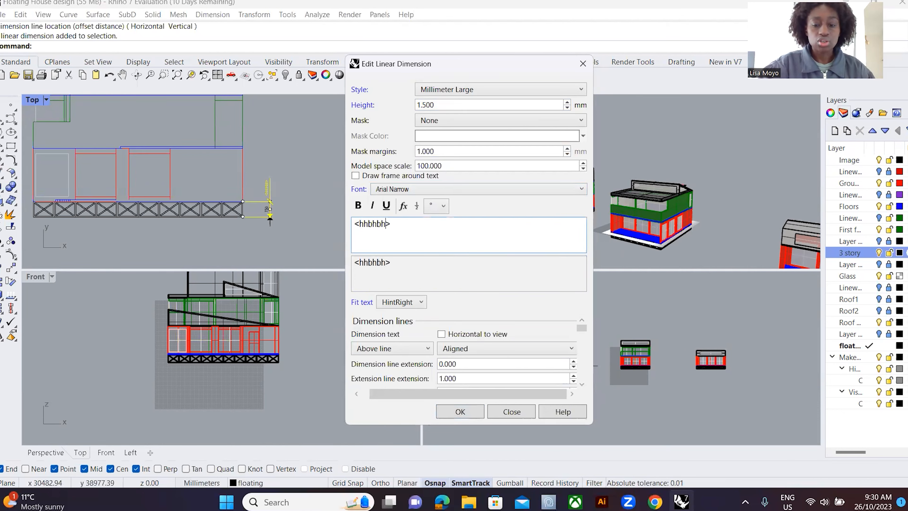
key(BackSpace)
key(BackSpace)
key(BackSpace)
key(BackSpace)
key(BackSpace)
key(BackSpace)
text(to th>)
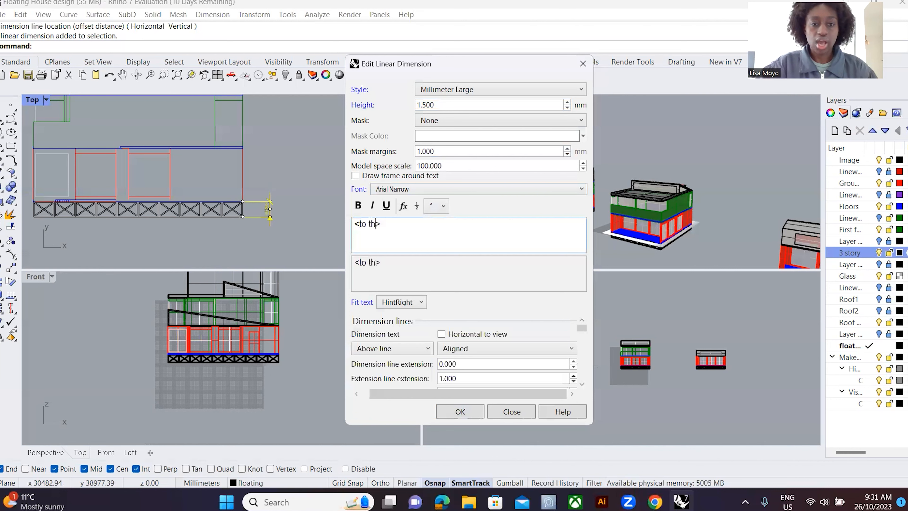
key(BackSpace)
key(BackSpace)
key(BackSpace)
key(BackSpace)
key(BackSpace)
key(BackSpace)
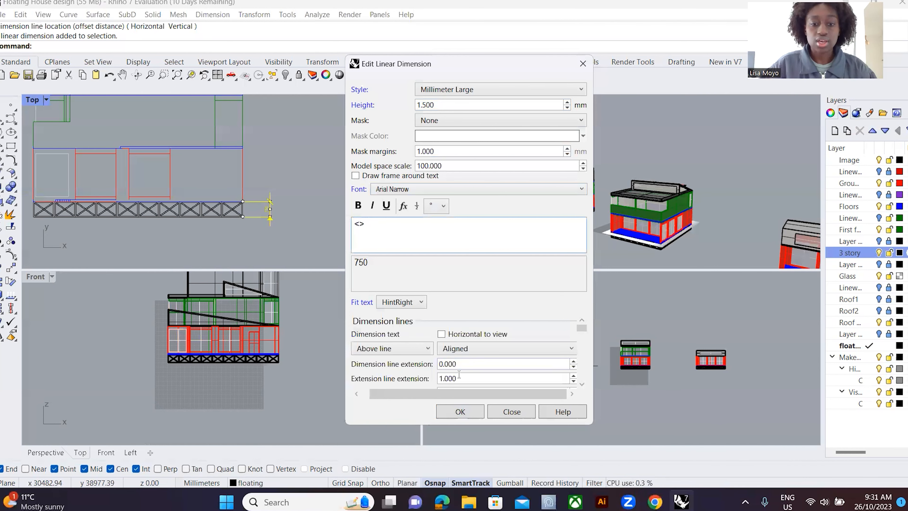
Step: Apply the edited settings to the base-height dimension
click(461, 411)
scroll(254, 196, up, 3)
scroll(250, 193, down, 3)
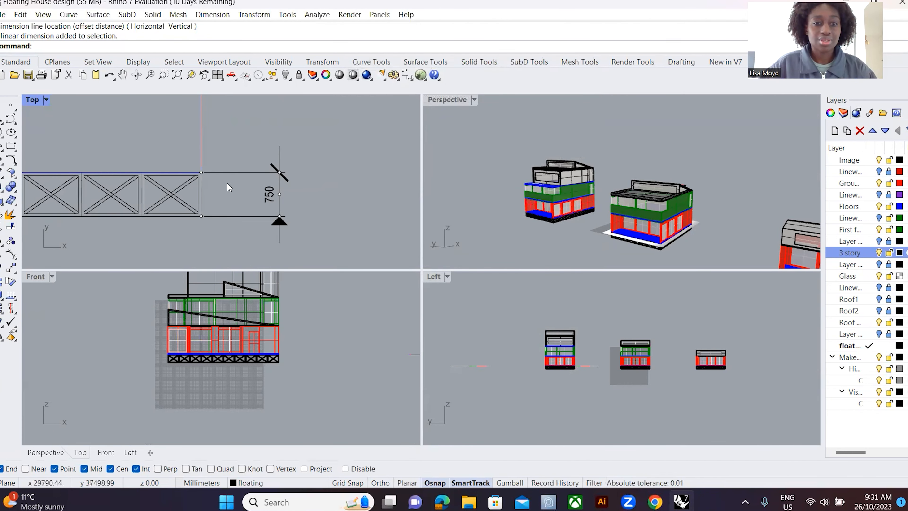
Step: Try to set the first arrowhead of the base-height dimension to Tick, restoring the dimension after deleting it
click(280, 206)
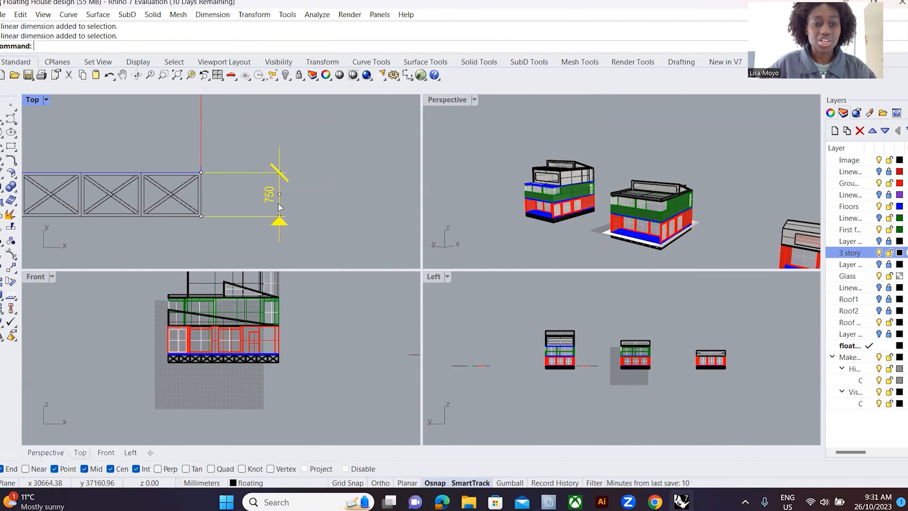
double_click(280, 207)
click(381, 336)
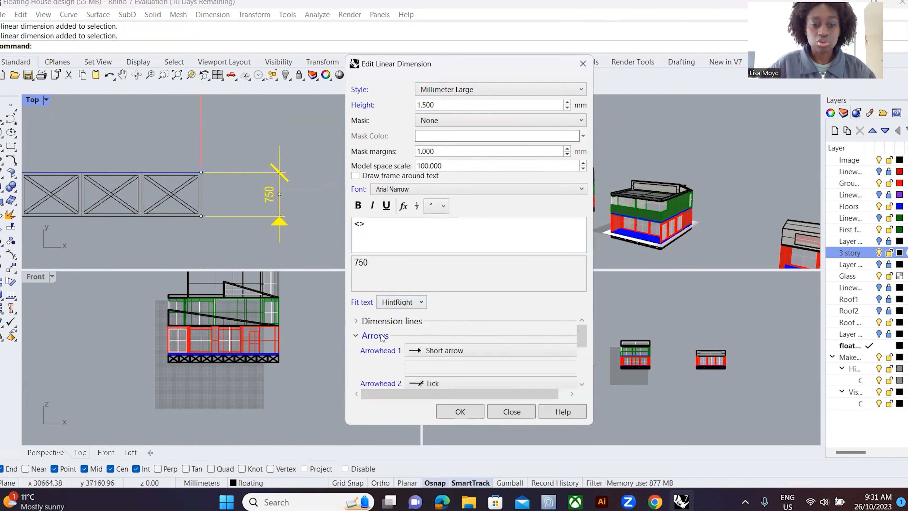
click(446, 352)
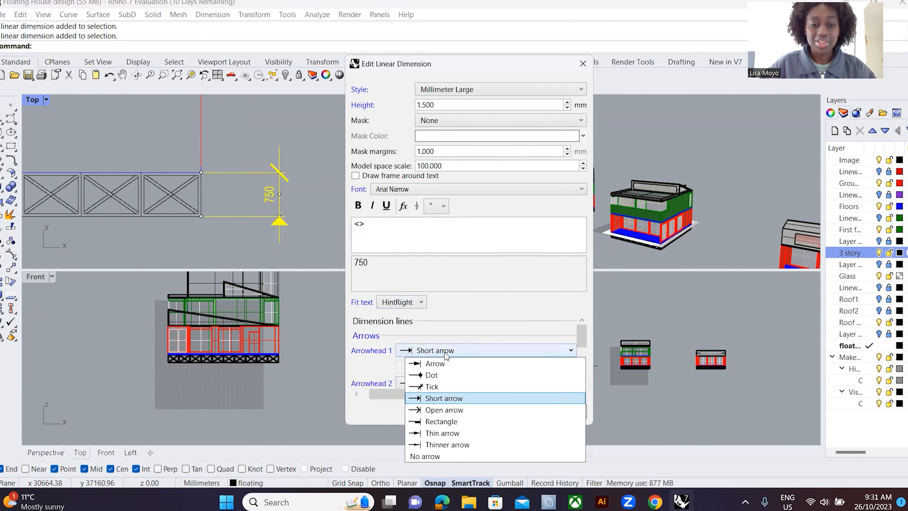
click(431, 386)
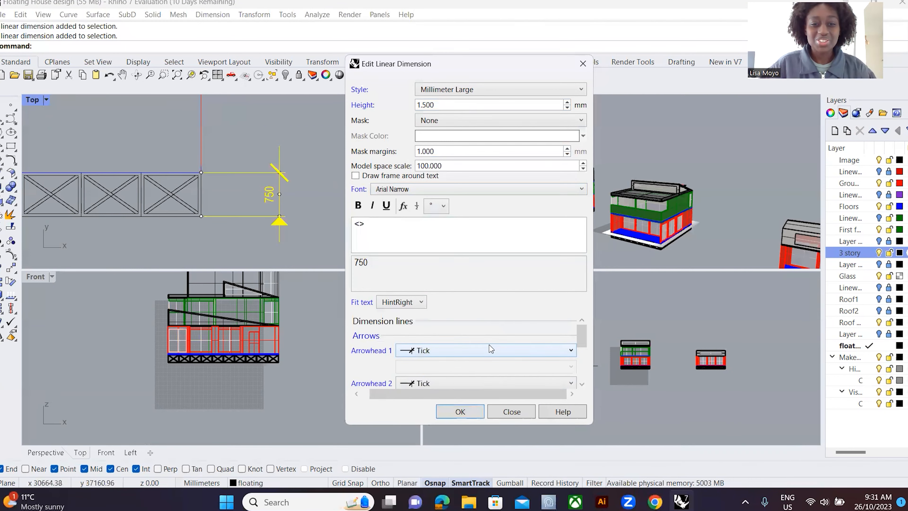
click(490, 320)
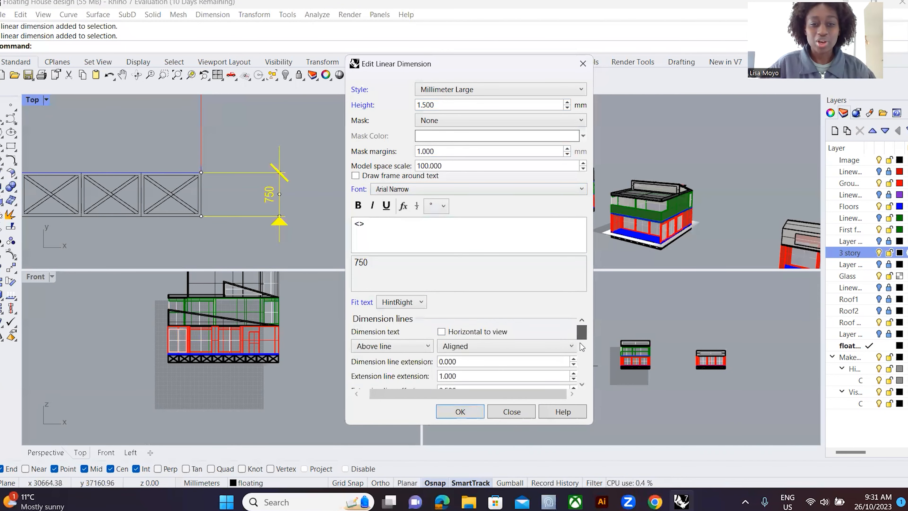
drag(582, 334, 574, 371)
click(459, 411)
key(Delete)
key(ctrl+z)
Step: Try again to change Arrowhead 1 of the base-height dimension from Short arrow to Tick and accept it
click(289, 226)
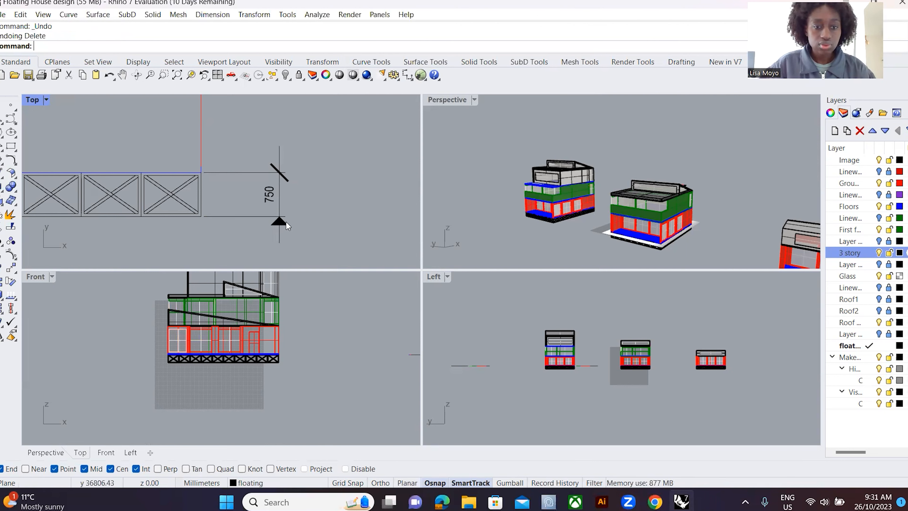
double_click(286, 220)
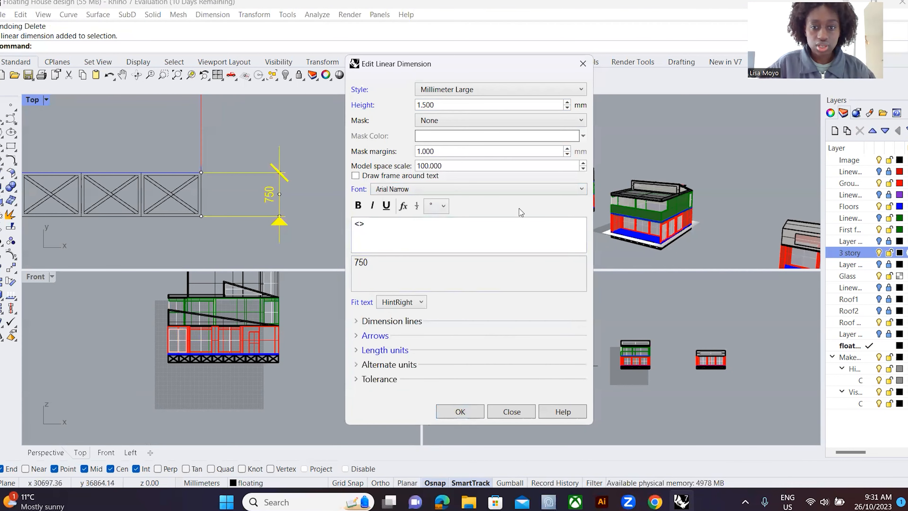
click(374, 336)
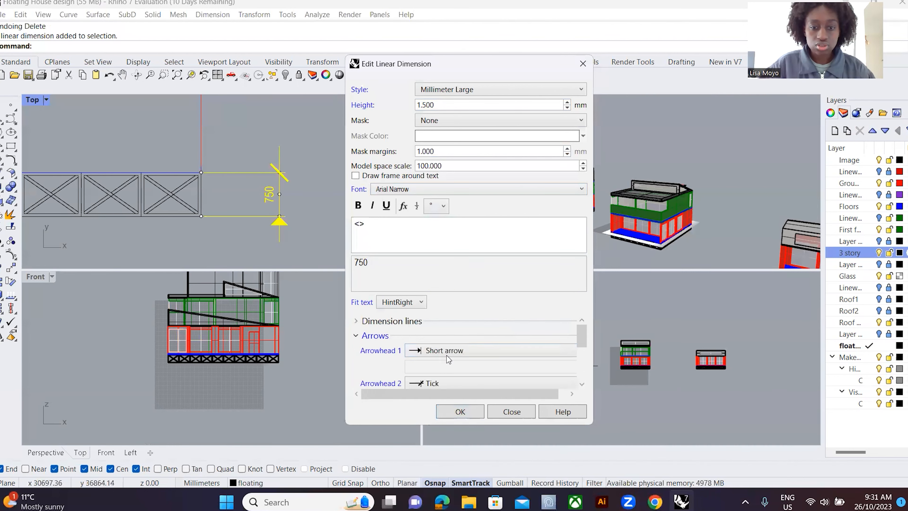
click(447, 355)
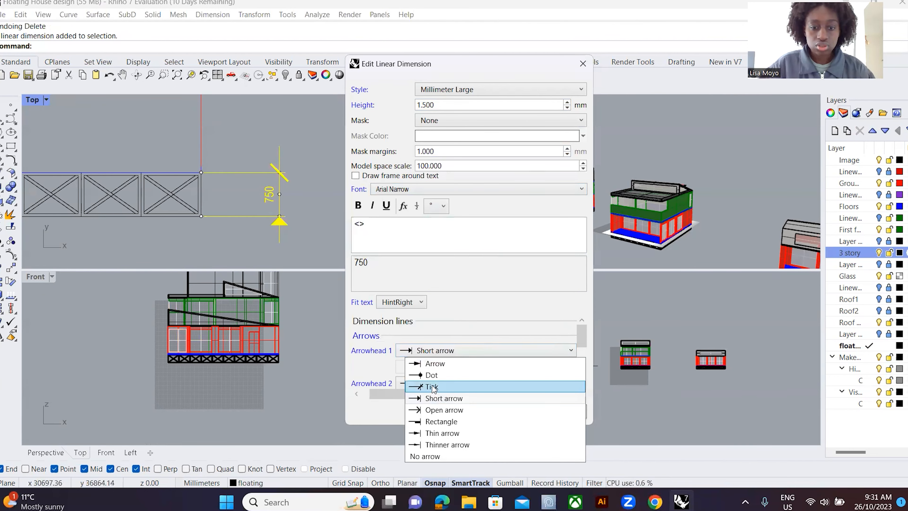
click(432, 387)
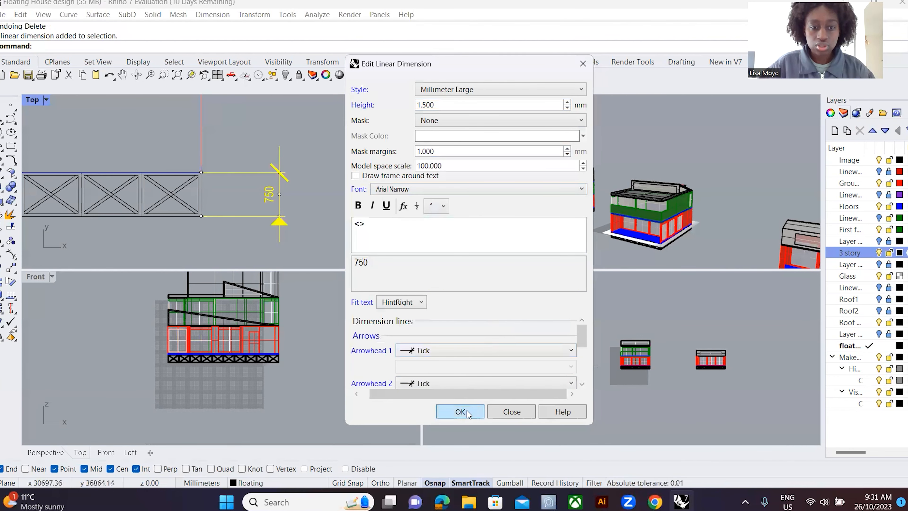
click(460, 412)
Step: Switch both arrowheads of the base-height dimension to Dot and finally to Tick, and accept the change
double_click(269, 194)
scroll(436, 348, down, 2)
scroll(437, 349, up, 2)
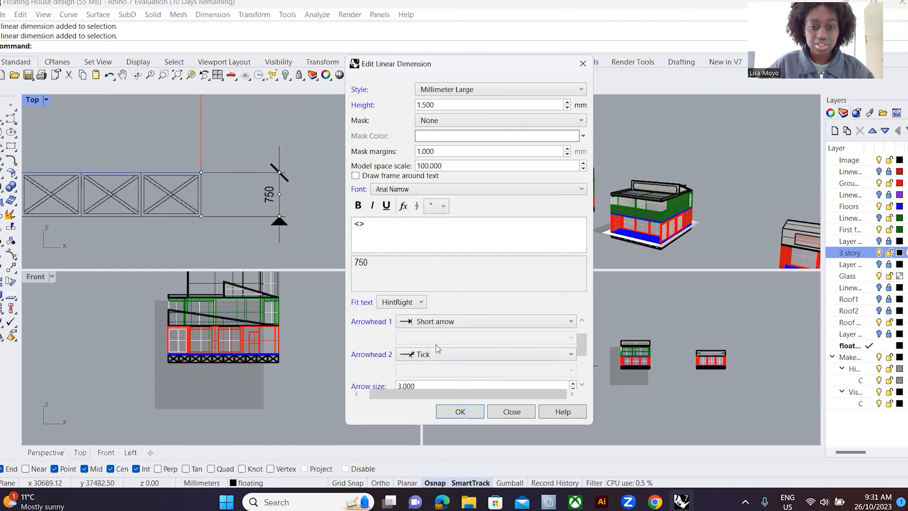
click(435, 356)
click(425, 374)
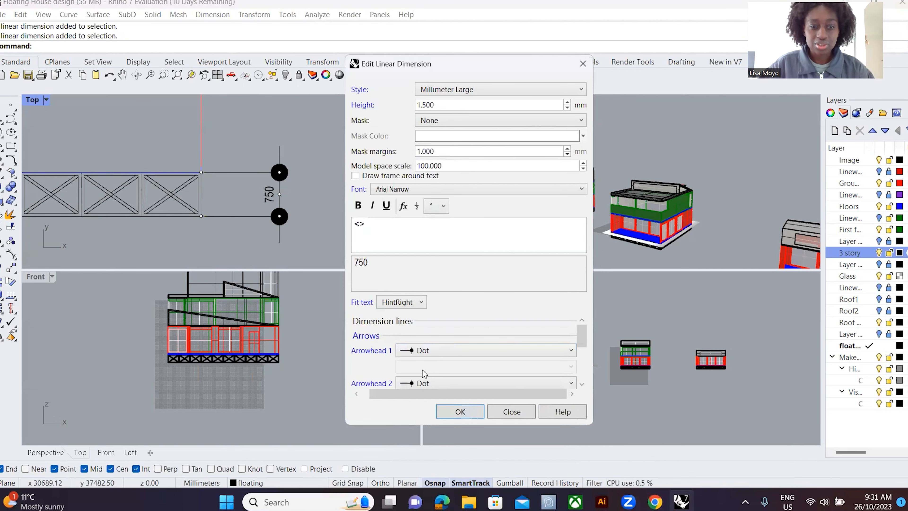
click(444, 354)
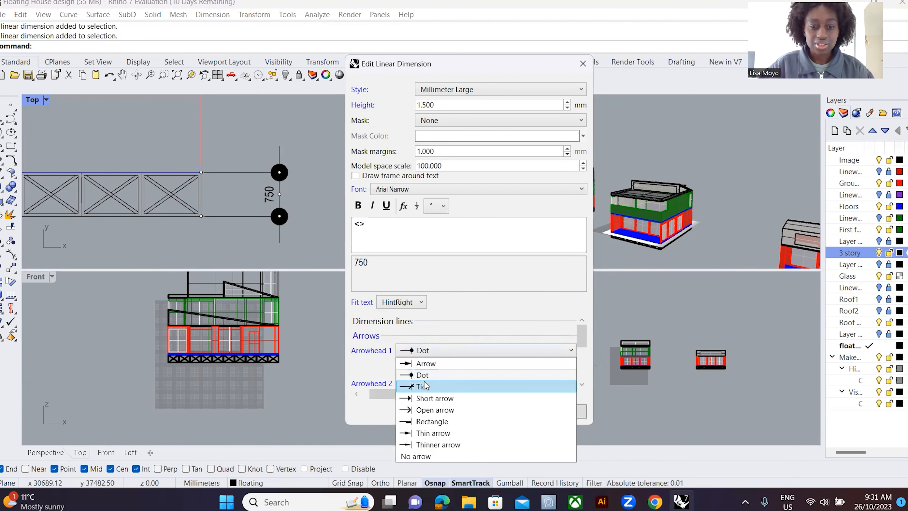
click(450, 386)
click(460, 411)
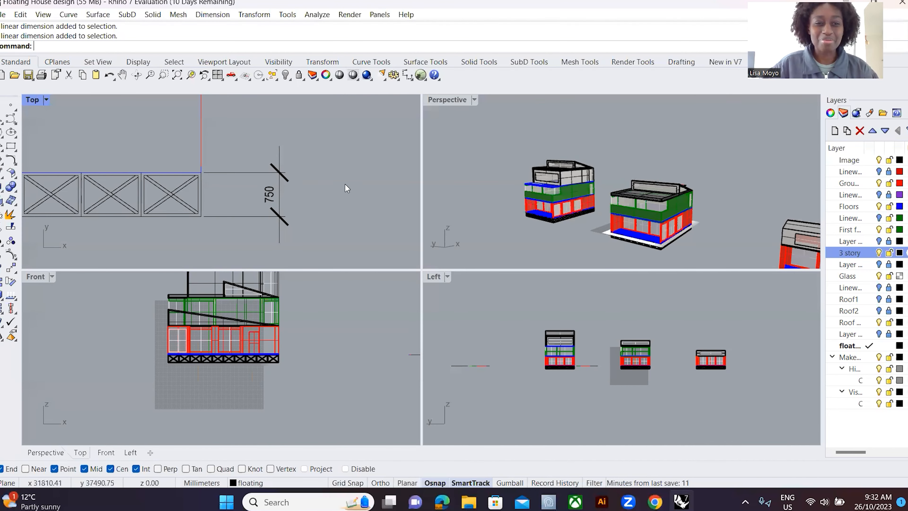
Step: Undo the last drag in the Top view and delete the selection
scroll(322, 179, down, 5)
scroll(307, 186, up, 4)
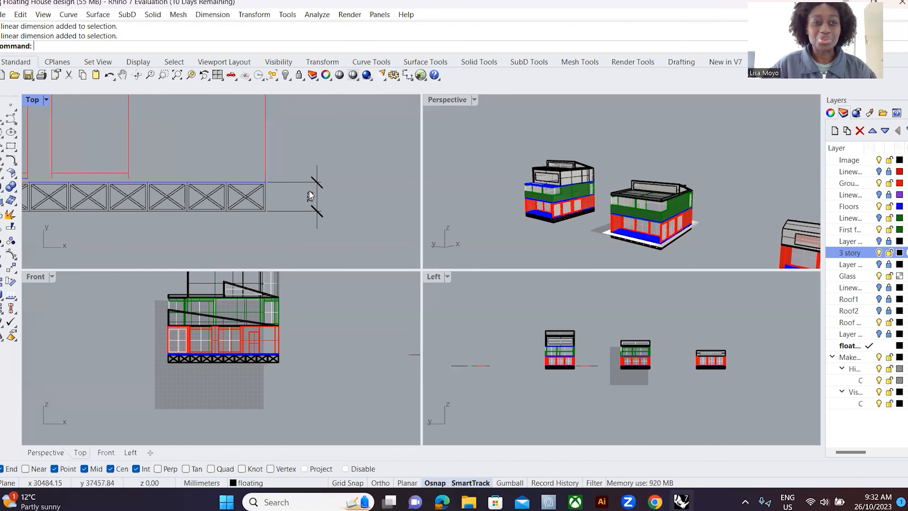
scroll(311, 193, down, 1)
scroll(270, 204, down, 6)
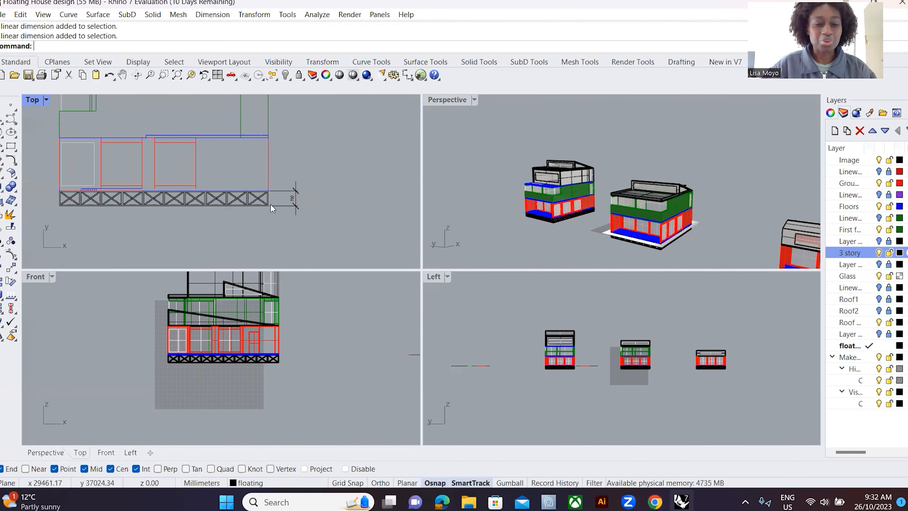
scroll(283, 168, up, 4)
key(ctrl+z)
key(Delete)
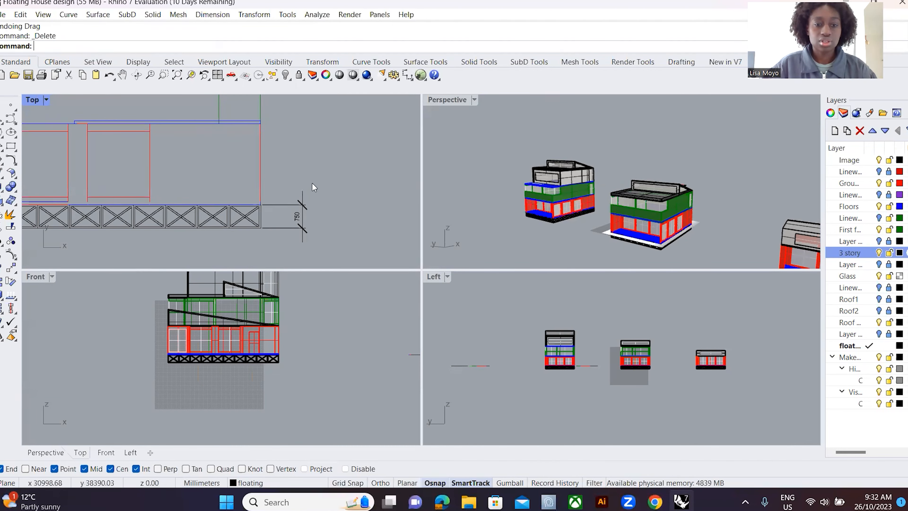
Step: Examine the dimensioned elevation in the Top view and the three-storey house model in the Perspective view
scroll(298, 197, down, 5)
scroll(302, 200, up, 4)
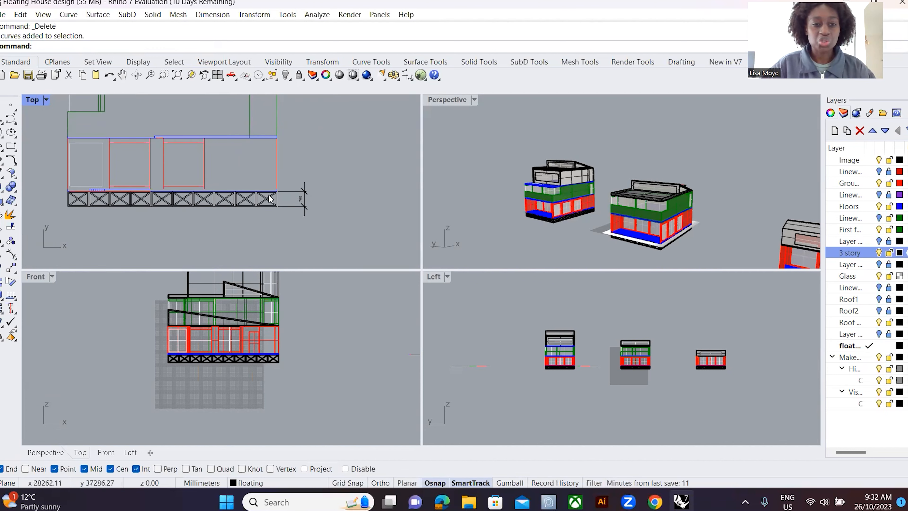
scroll(327, 242, down, 2)
scroll(327, 241, down, 2)
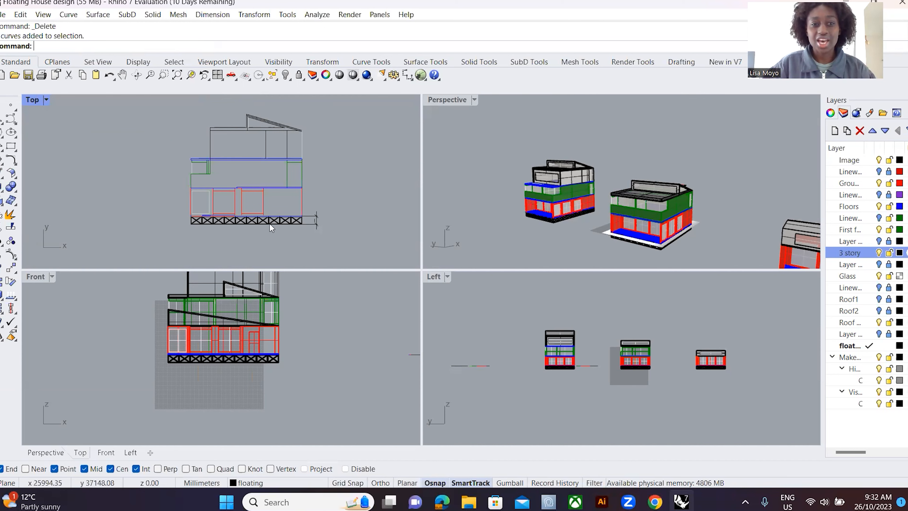
scroll(518, 195, down, 2)
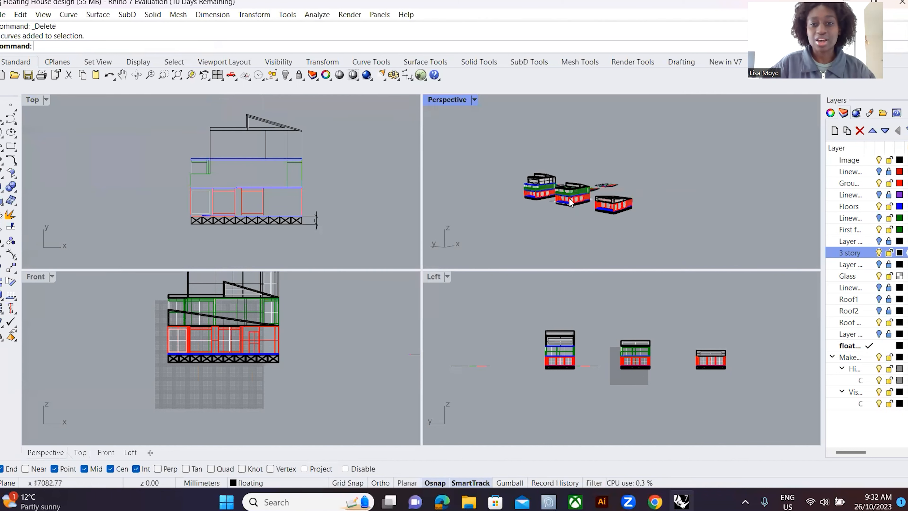
scroll(506, 164, up, 4)
scroll(505, 163, up, 3)
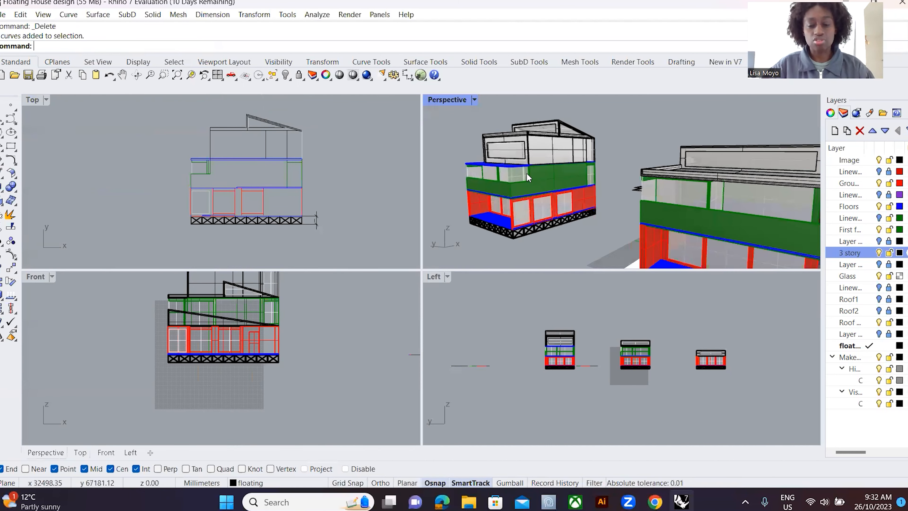